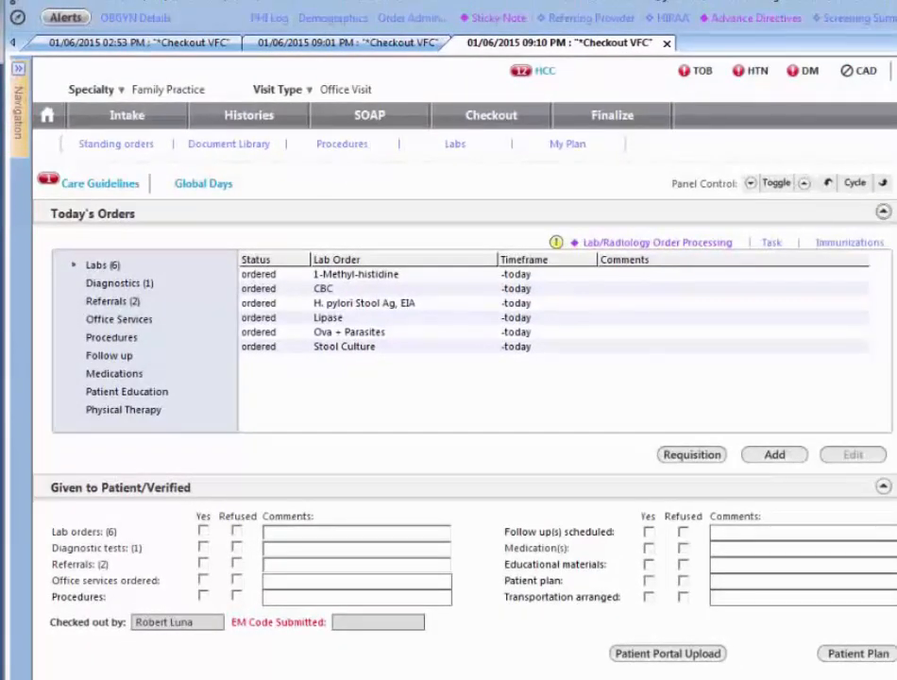
# Step: Generate the lab requisition for today's lab orders, close the document, and check that it is listed in the patient history
pyautogui.moveTo(894, 55); pyautogui.dragTo(668, 54)
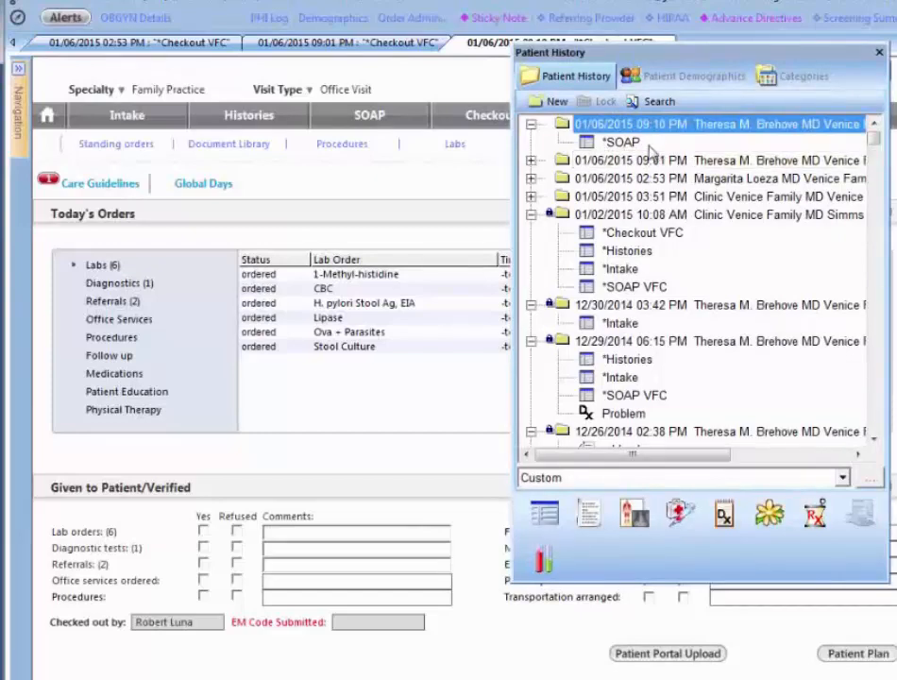
pyautogui.moveTo(690, 51); pyautogui.dragTo(895, 56)
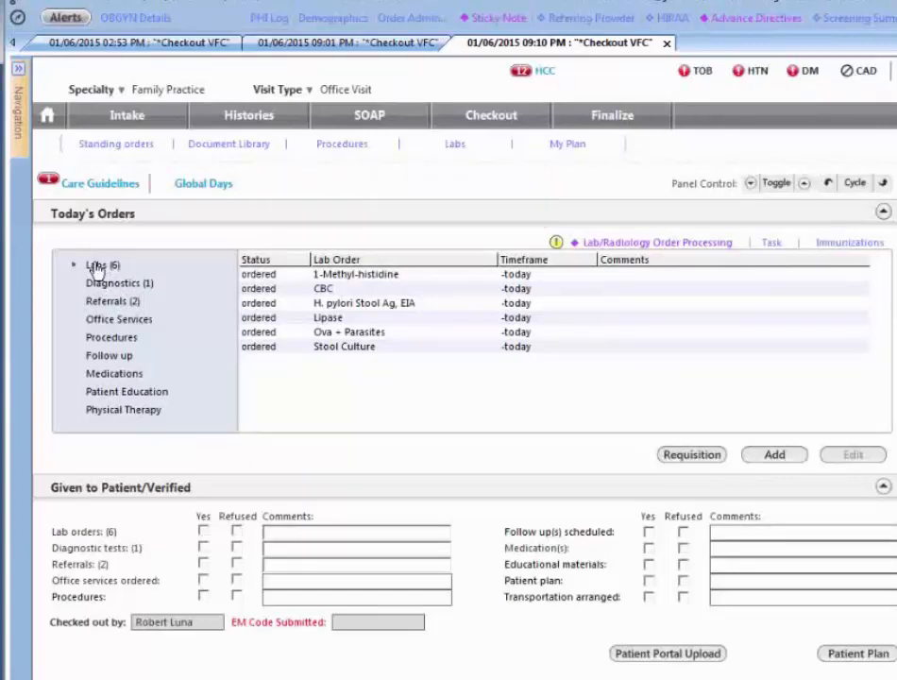
pyautogui.click(691, 456)
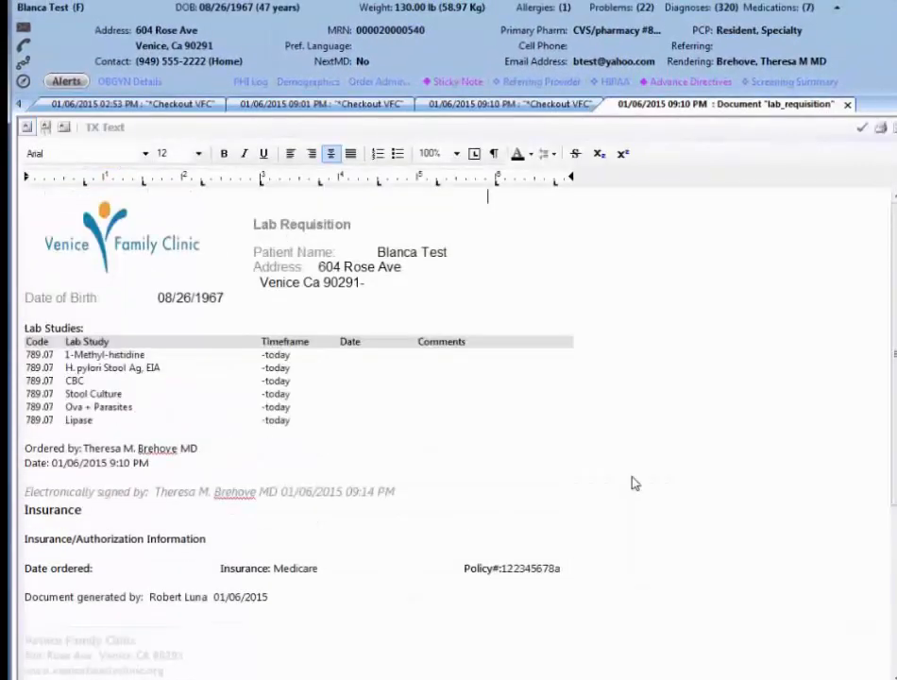
pyautogui.click(846, 105)
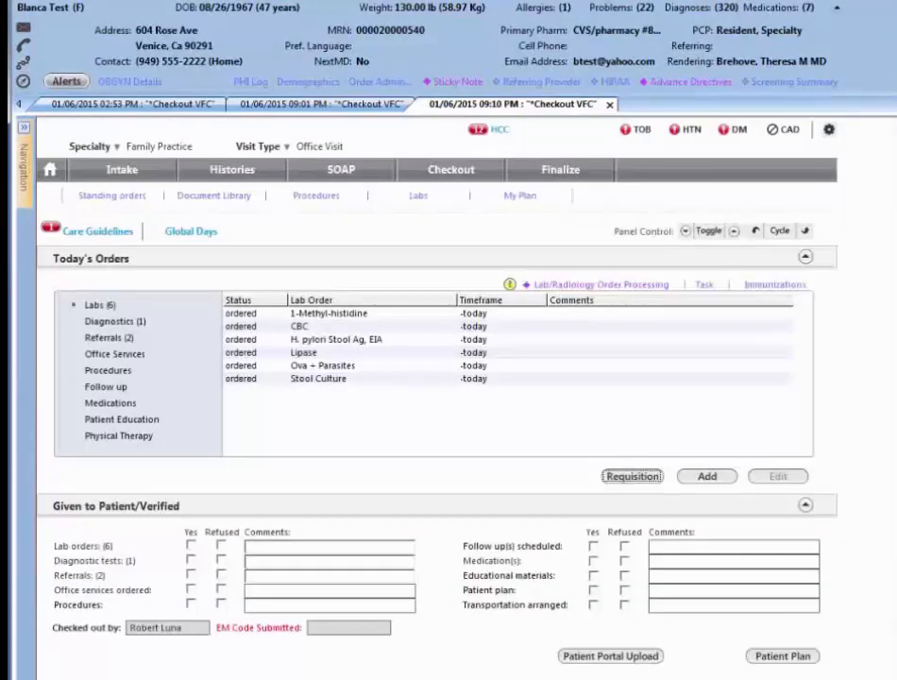
pyautogui.moveTo(892, 151); pyautogui.dragTo(583, 158)
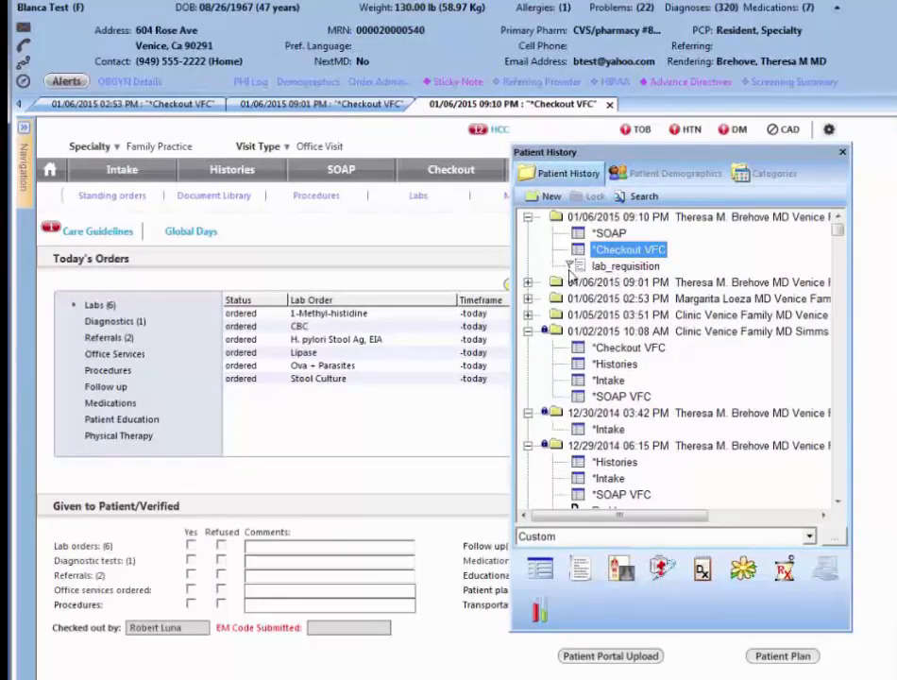
pyautogui.moveTo(658, 154); pyautogui.dragTo(896, 142)
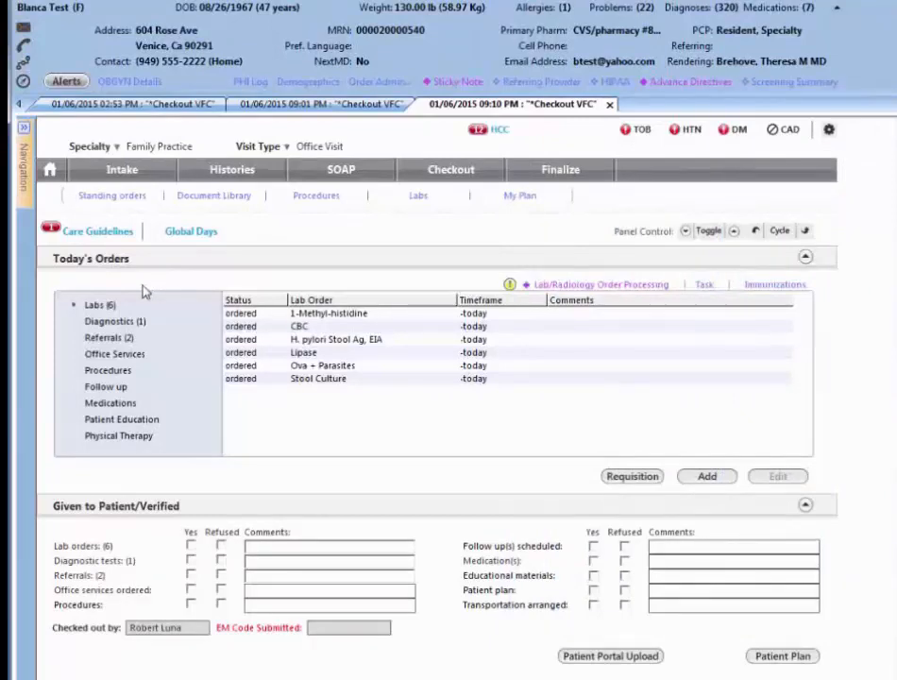
# Step: Review today's diagnostics, referrals and labs order lists
pyautogui.click(103, 325)
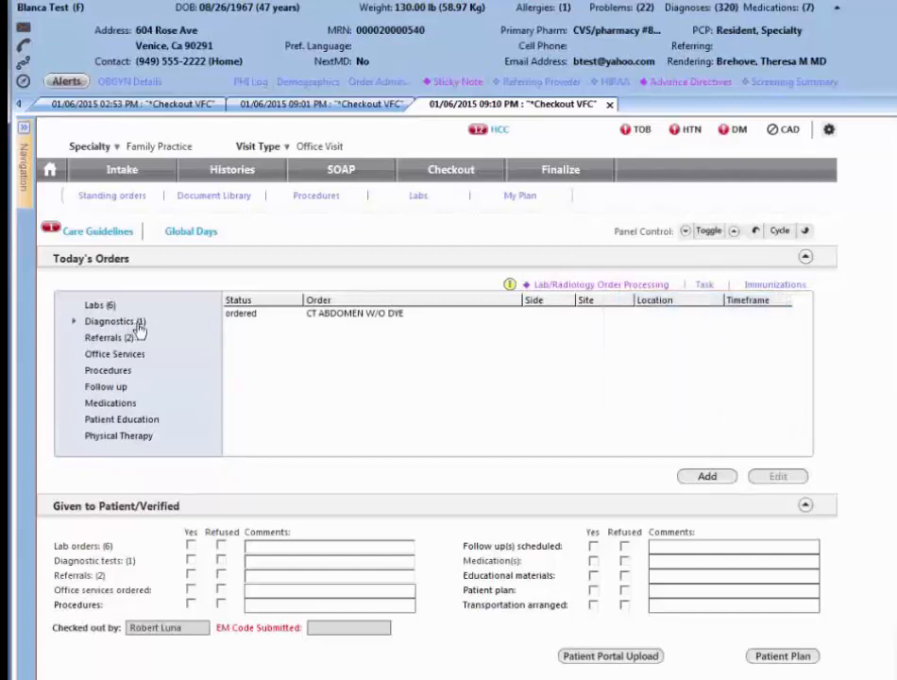
pyautogui.click(112, 340)
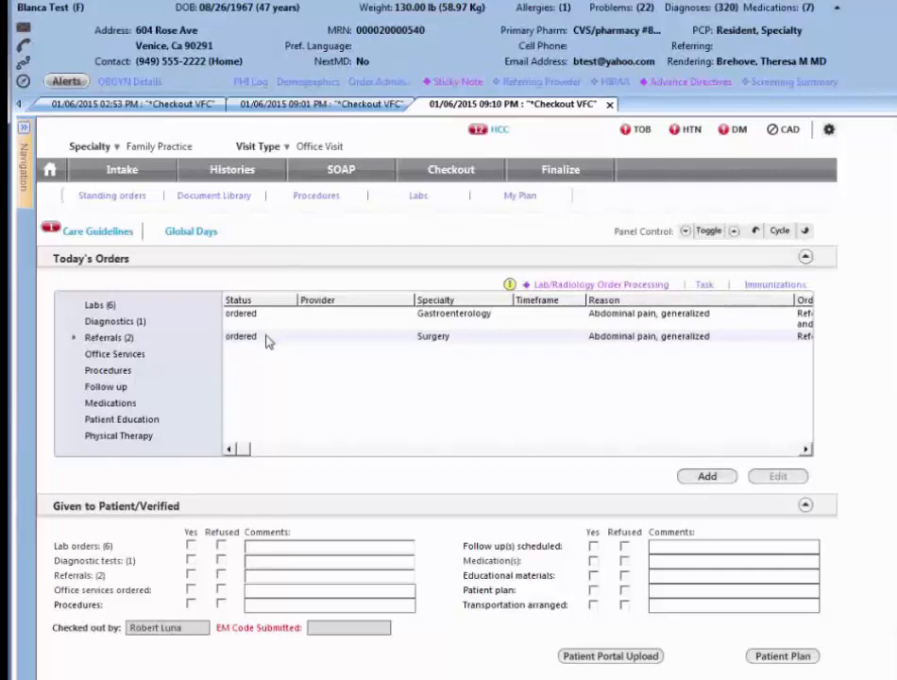
pyautogui.click(98, 305)
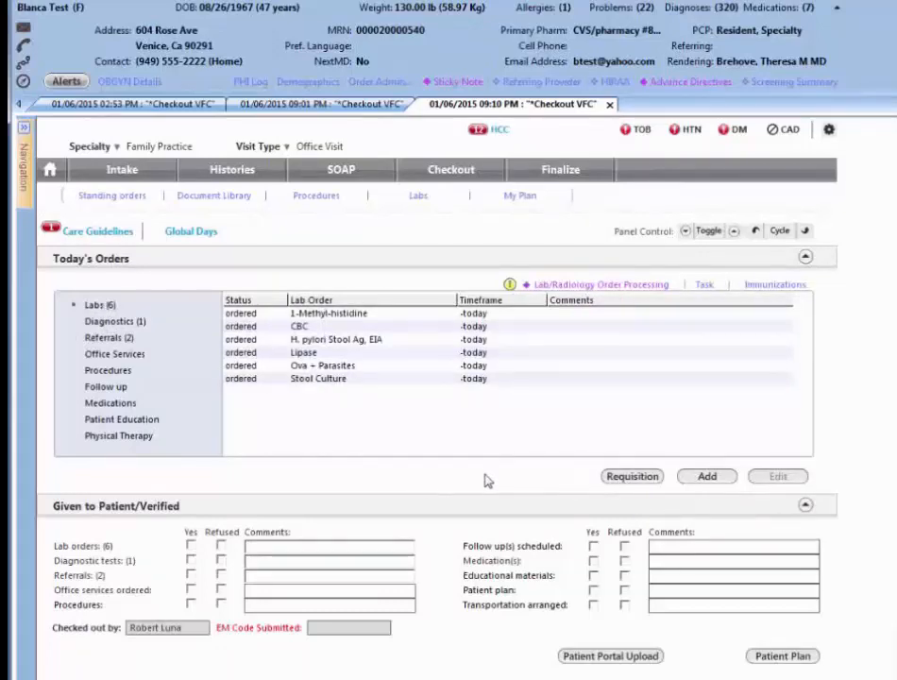
# Step: Generate the requisition for the CT ABDOMEN W/O DYE diagnostic order, close the document, and check for it in the patient history
pyautogui.click(108, 322)
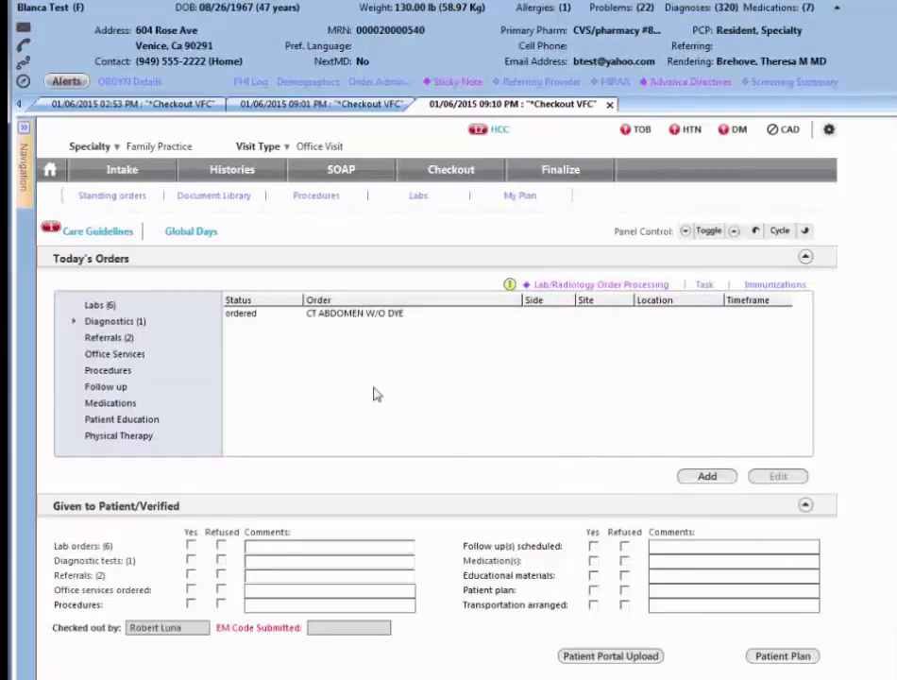
pyautogui.click(364, 314)
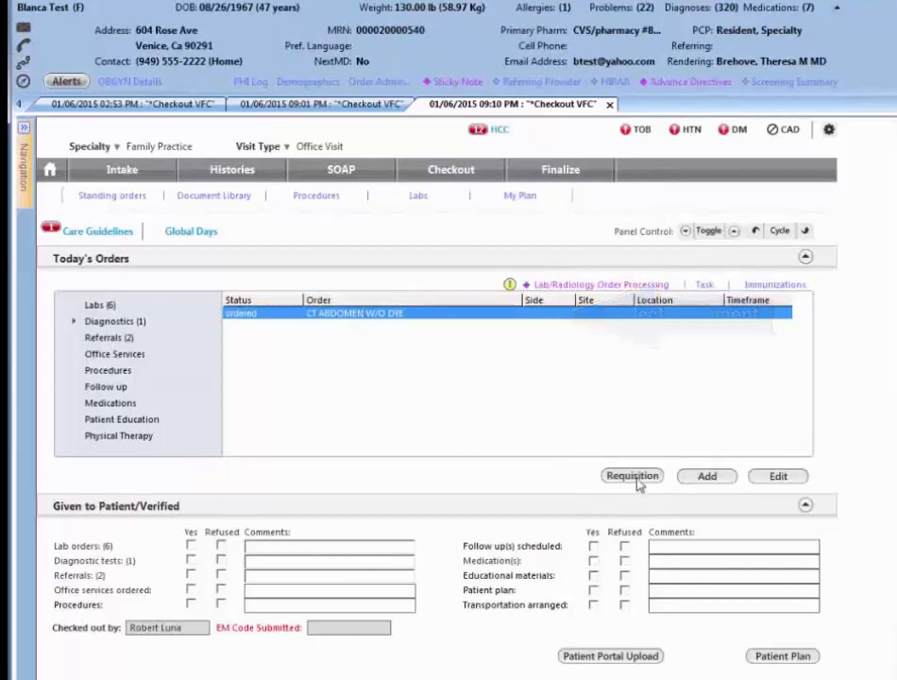
pyautogui.click(632, 477)
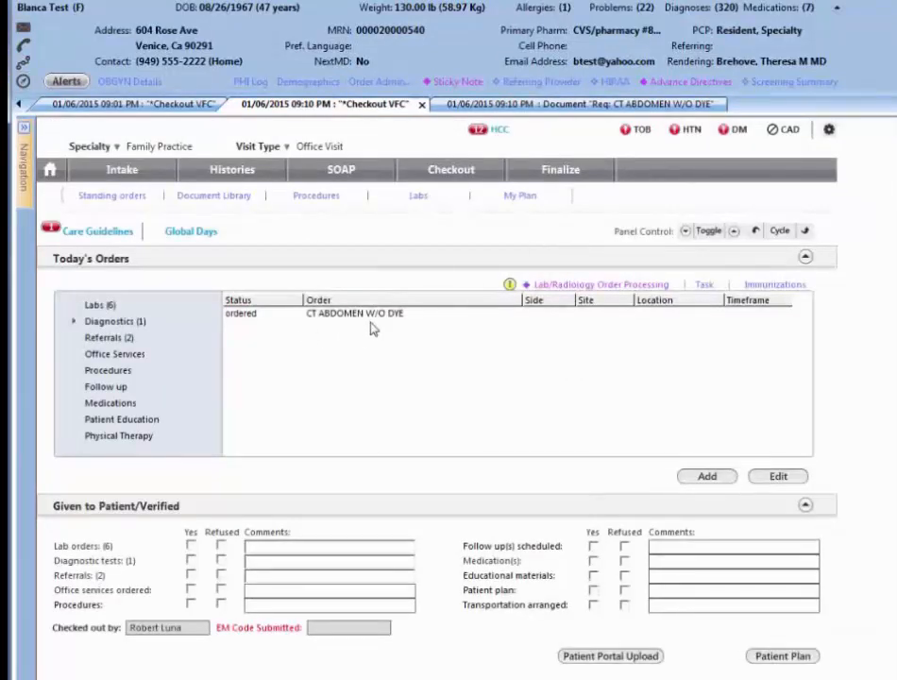
pyautogui.click(564, 113)
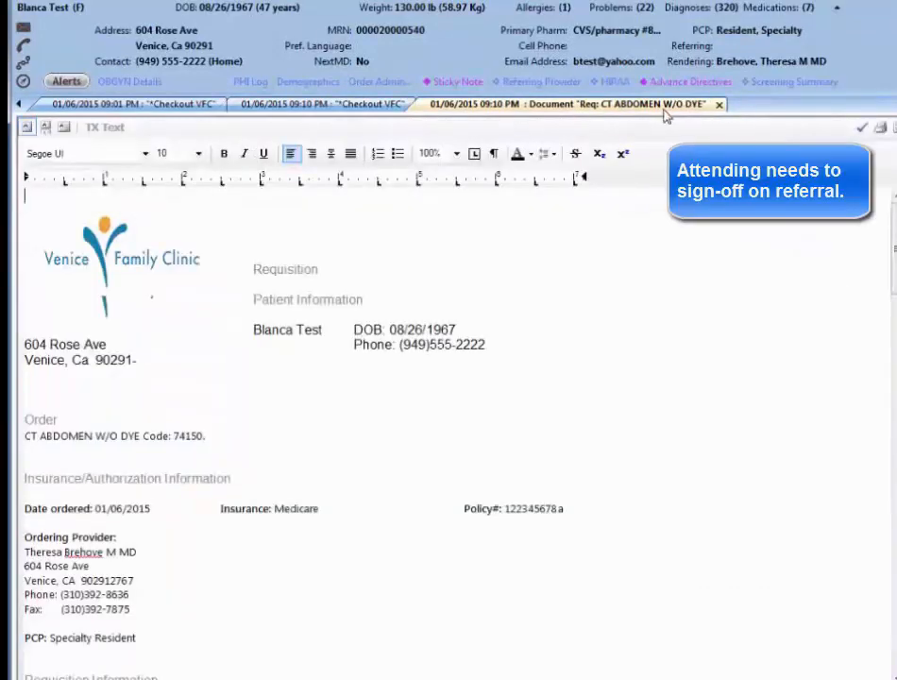
pyautogui.click(719, 105)
pyautogui.moveTo(893, 128); pyautogui.dragTo(564, 130)
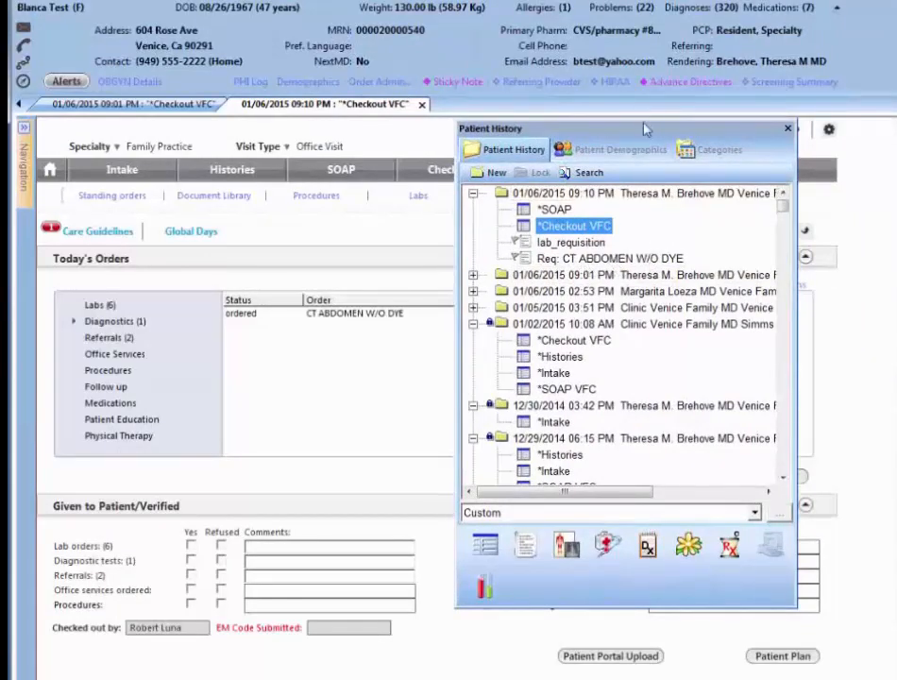
pyautogui.moveTo(645, 130); pyautogui.dragTo(887, 129)
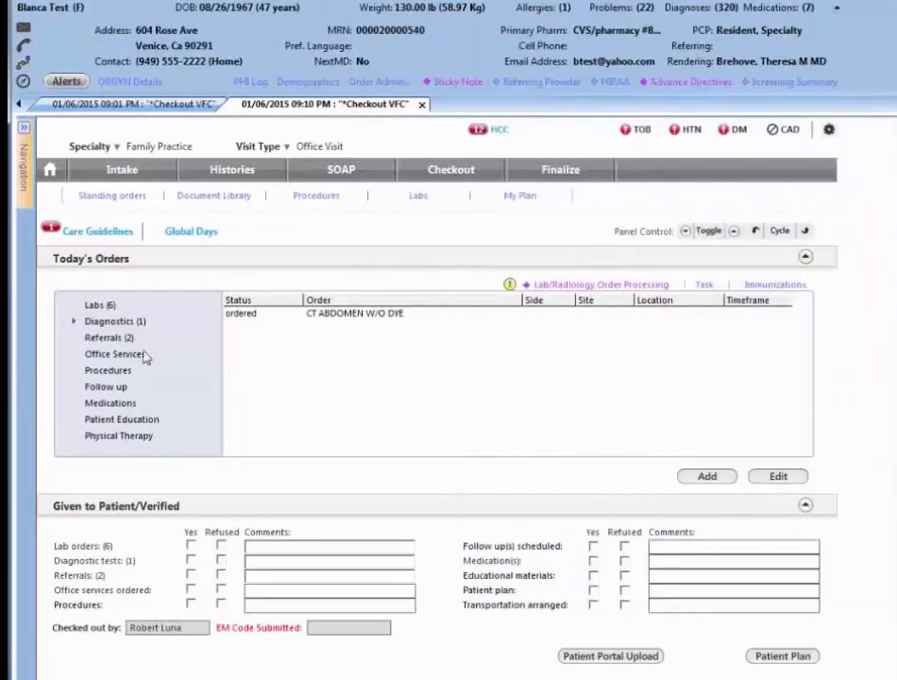
# Step: Generate the referral document for the Gastroenterology referral, close it, and check for it in the patient history
pyautogui.click(110, 344)
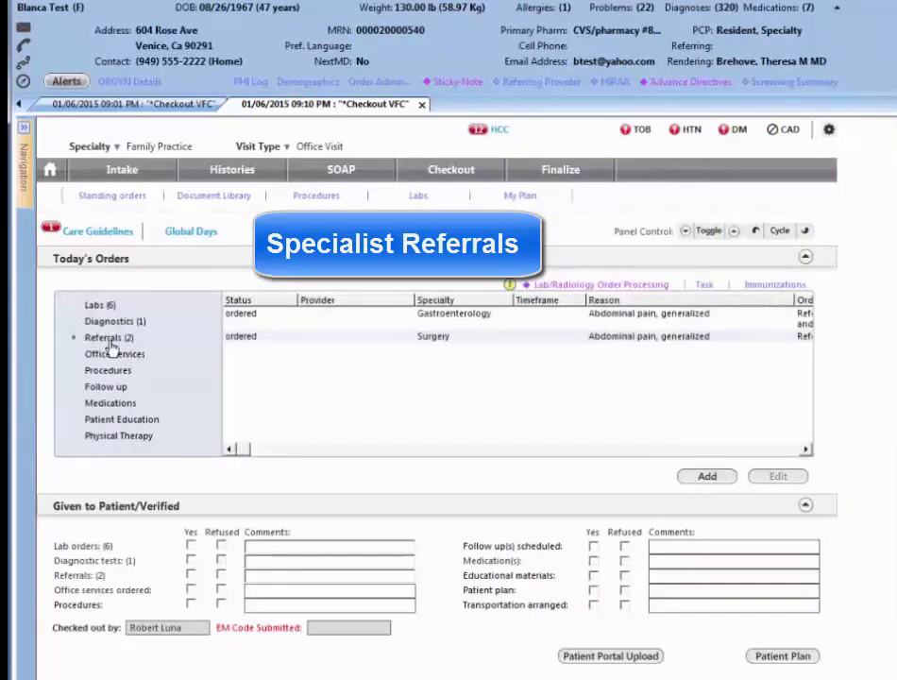
pyautogui.click(286, 322)
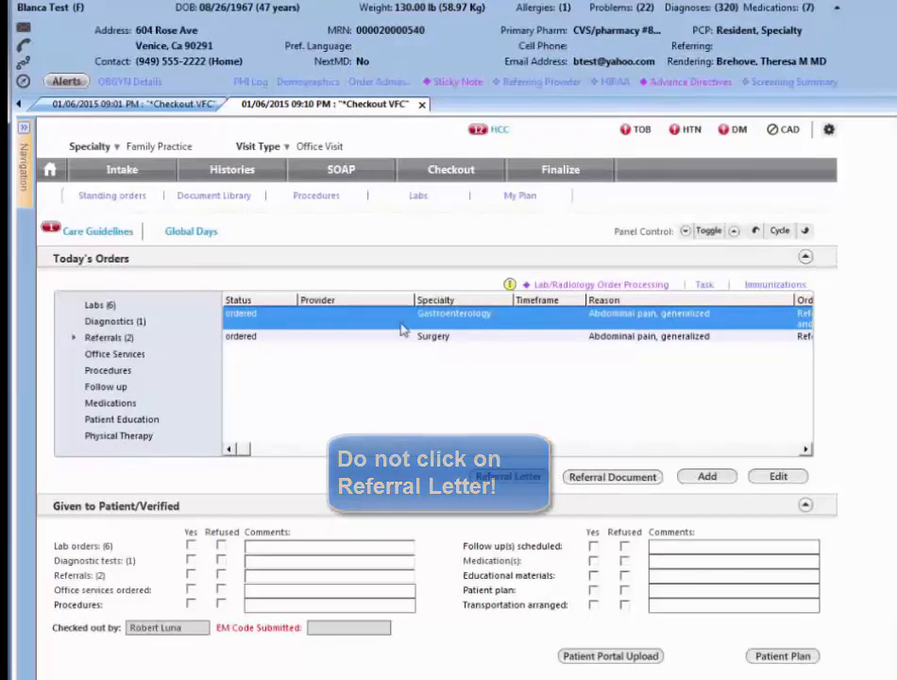
pyautogui.click(602, 478)
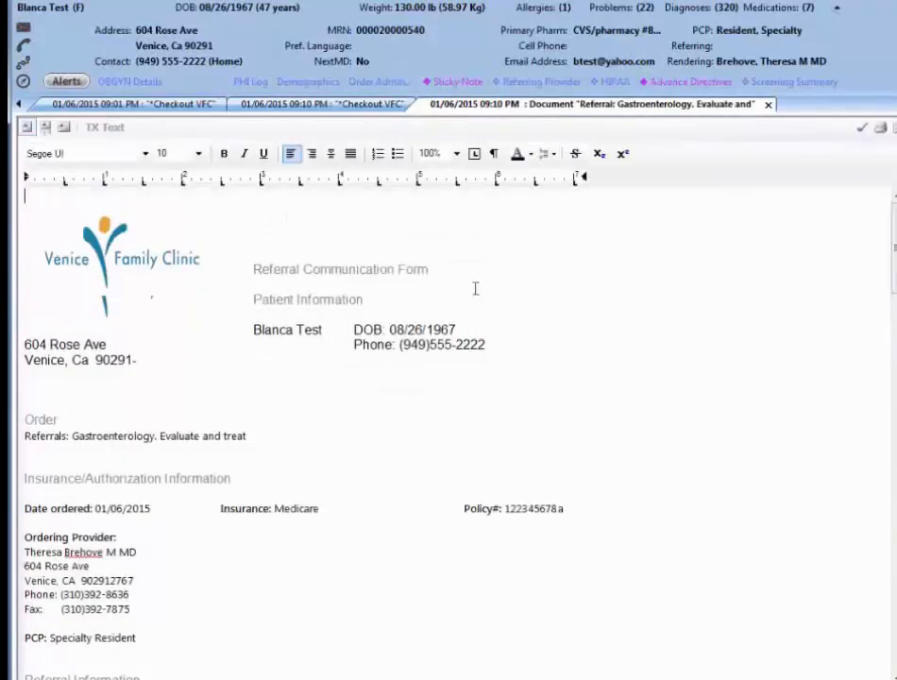
pyautogui.click(768, 104)
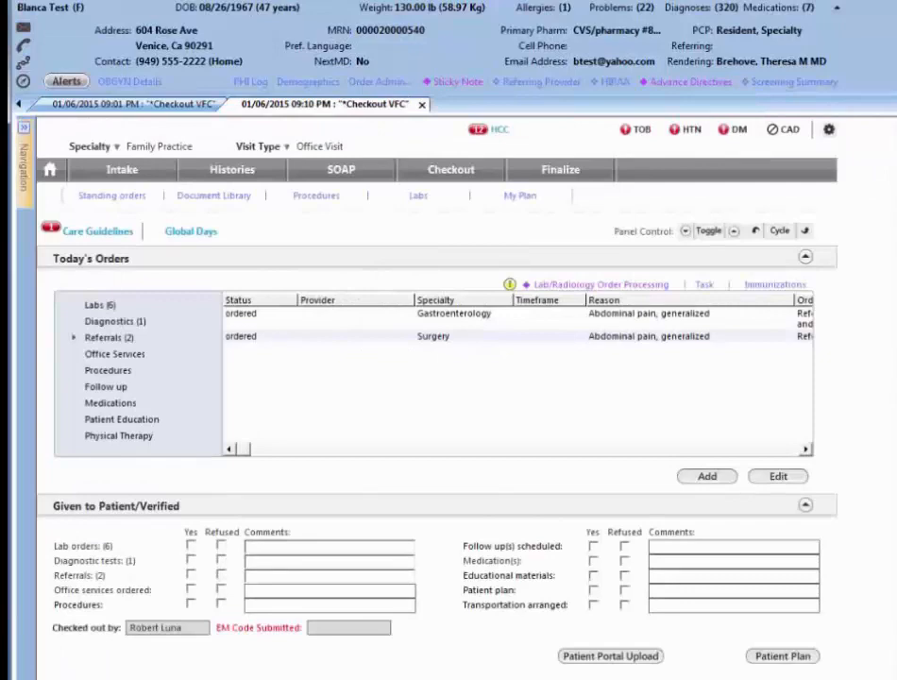
pyautogui.moveTo(895, 114); pyautogui.dragTo(534, 114)
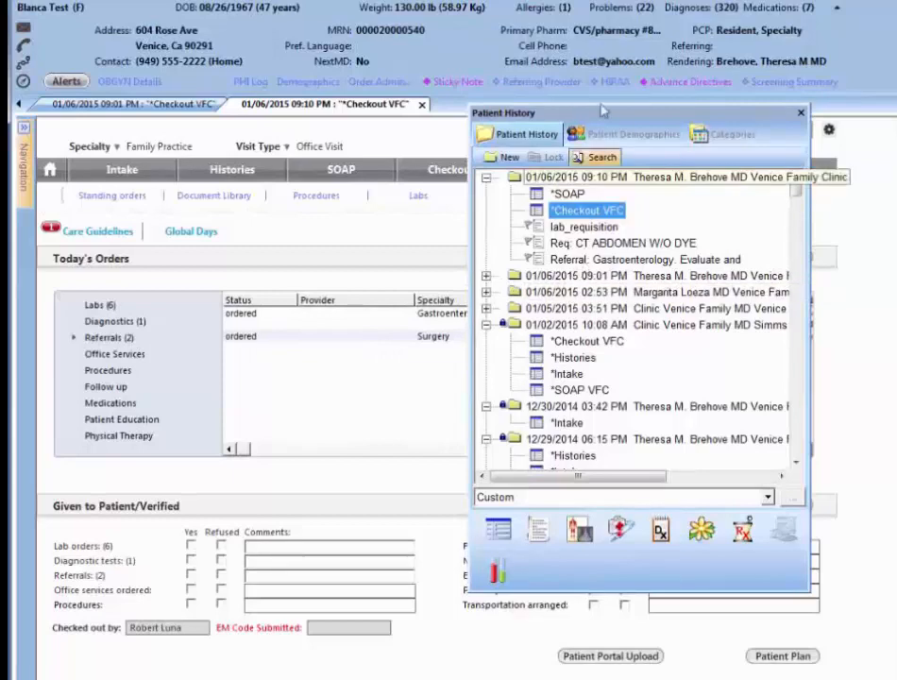
pyautogui.moveTo(605, 113); pyautogui.dragTo(895, 114)
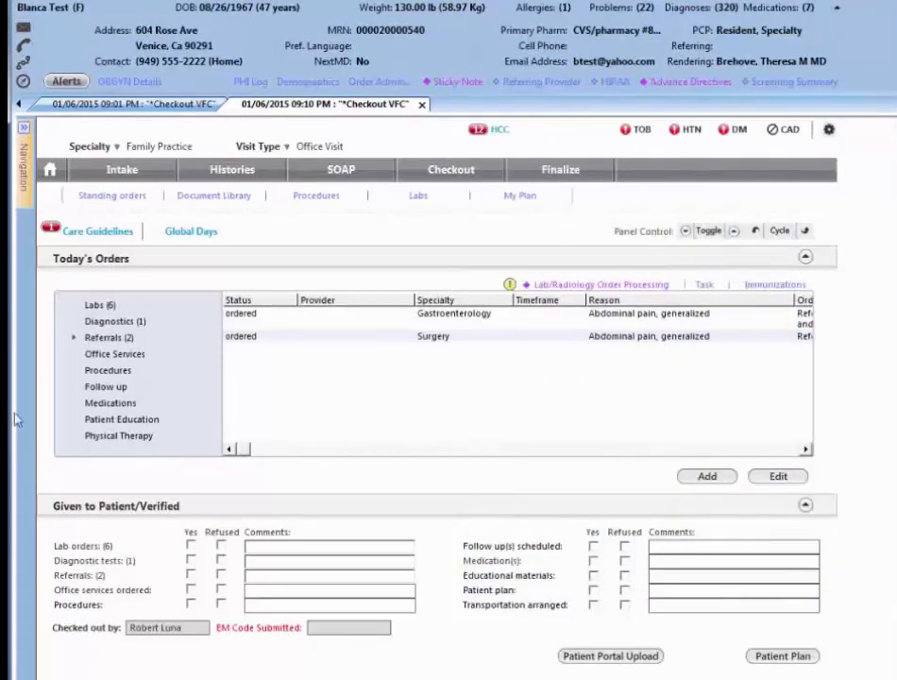
# Step: Generate the referral document for the Surgery referral, close it, and check the patient history
pyautogui.click(335, 346)
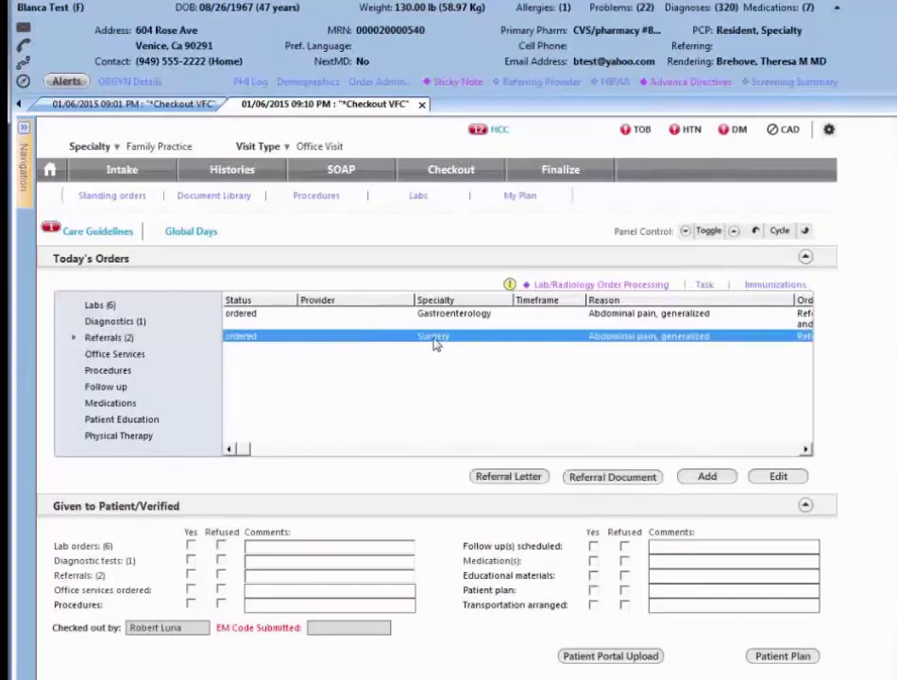
pyautogui.click(587, 479)
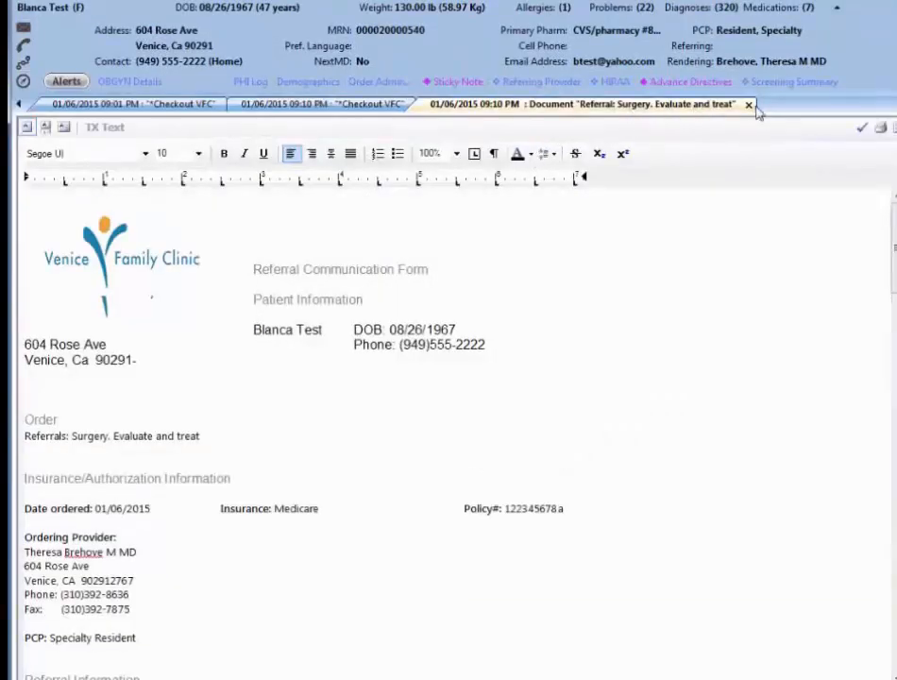
pyautogui.click(748, 105)
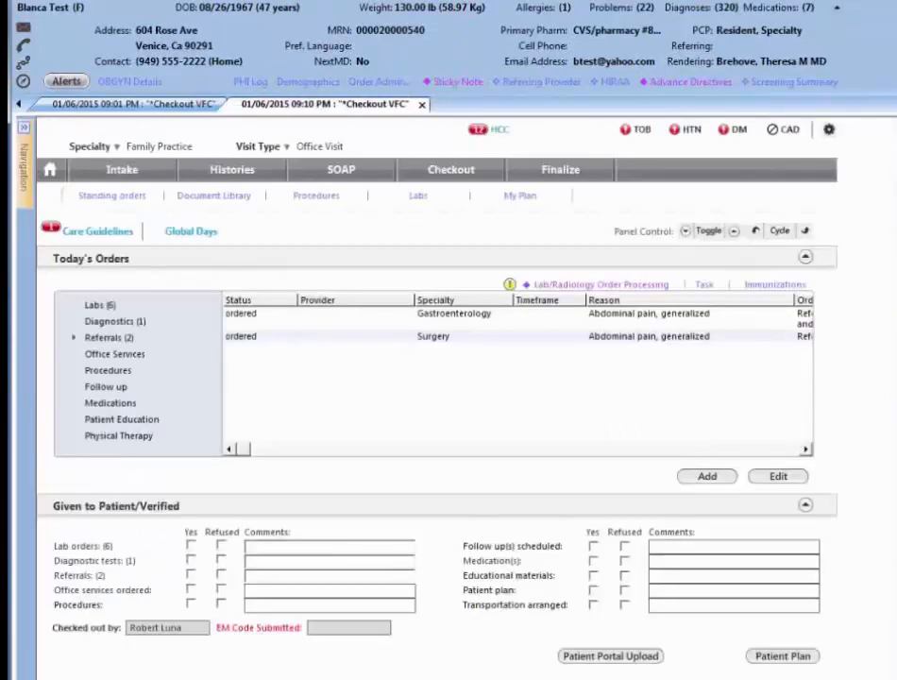
pyautogui.moveTo(892, 132); pyautogui.dragTo(650, 123)
pyautogui.scroll(-2, 894, 411)
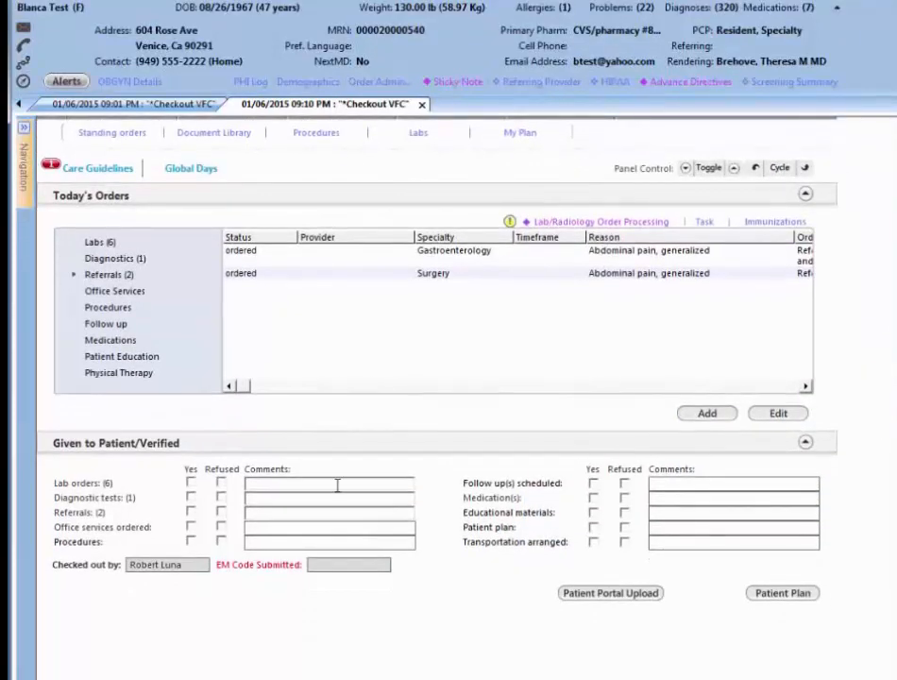
pyautogui.click(191, 483)
pyautogui.click(192, 496)
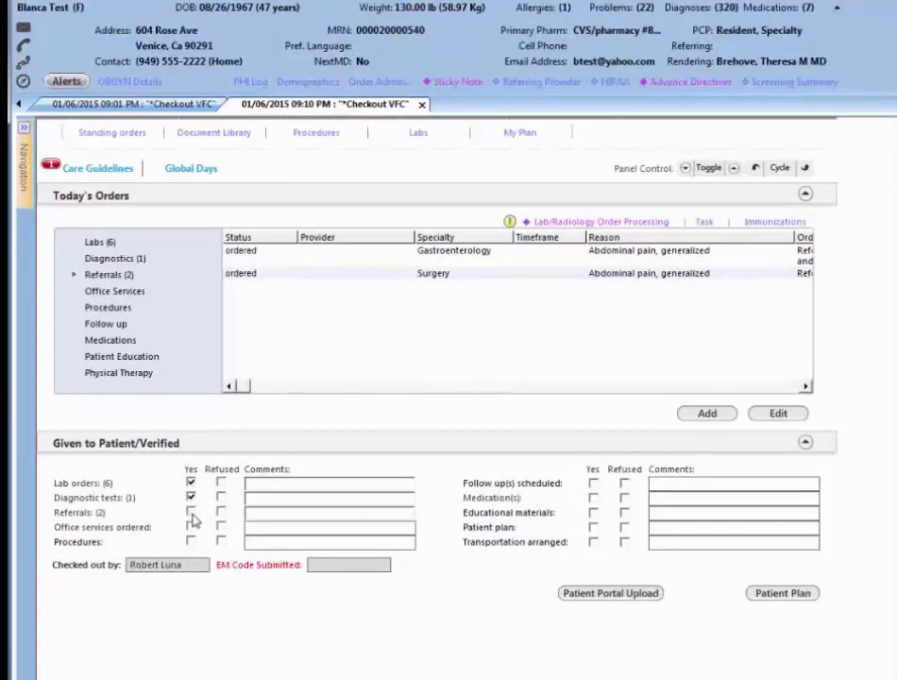
pyautogui.click(192, 496)
pyautogui.click(192, 483)
pyautogui.click(297, 486)
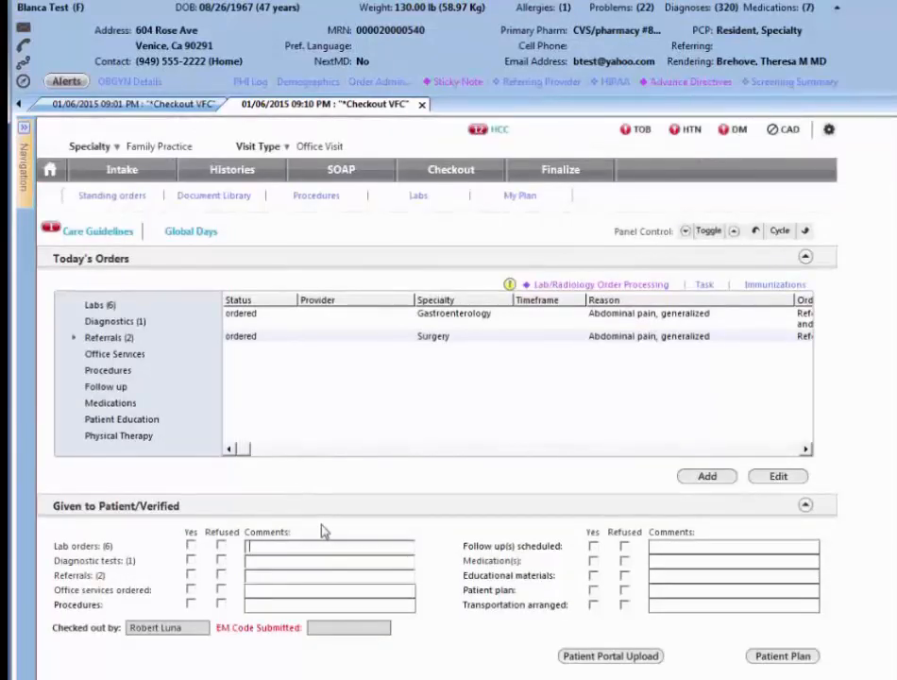